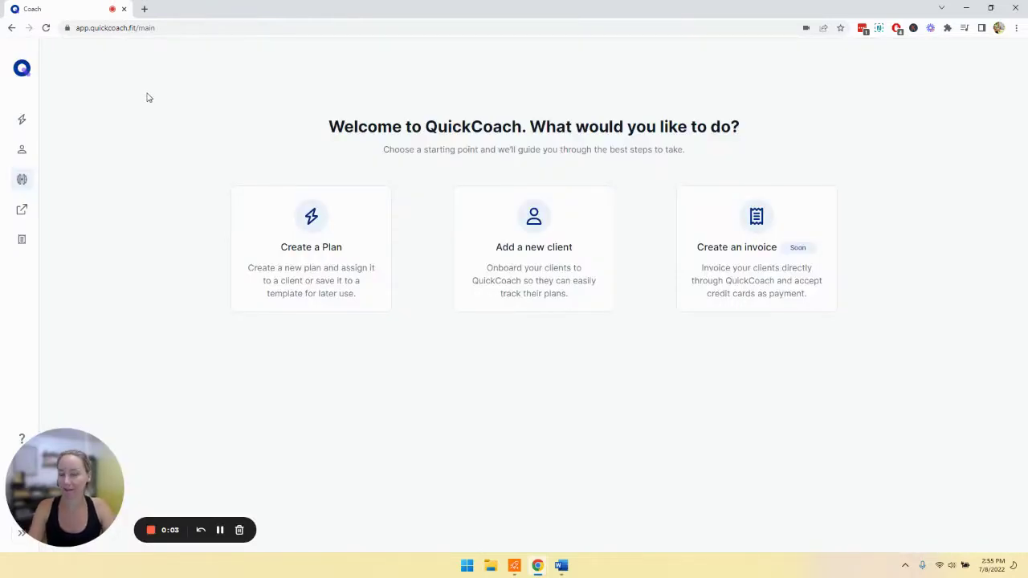
Open the Tasks List and page through pages 2–4 before returning to page 1.
click(22, 180)
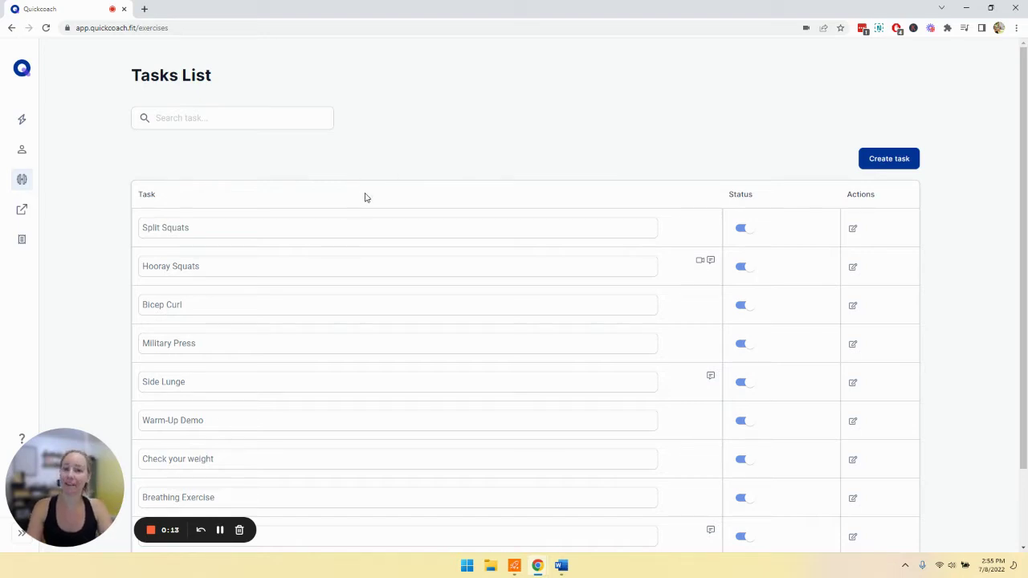
scroll(366, 198, down, 2)
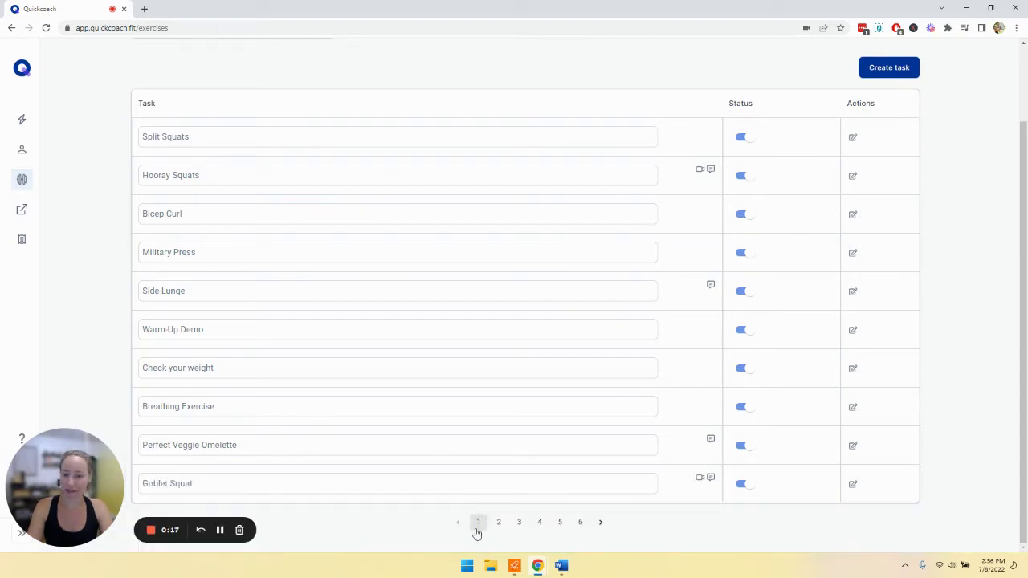
click(498, 522)
click(518, 521)
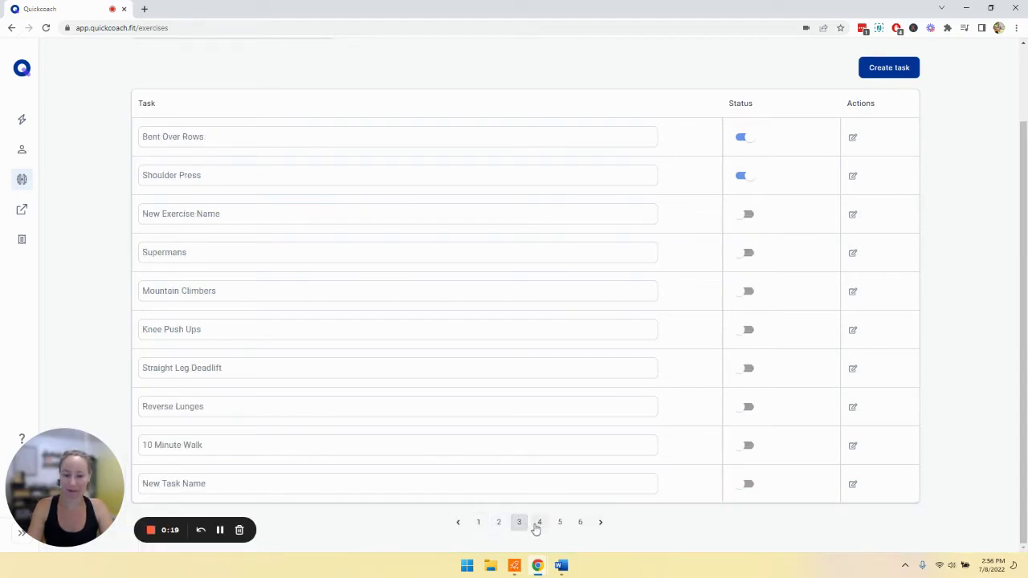
click(538, 521)
click(482, 523)
scroll(479, 521, up, 2)
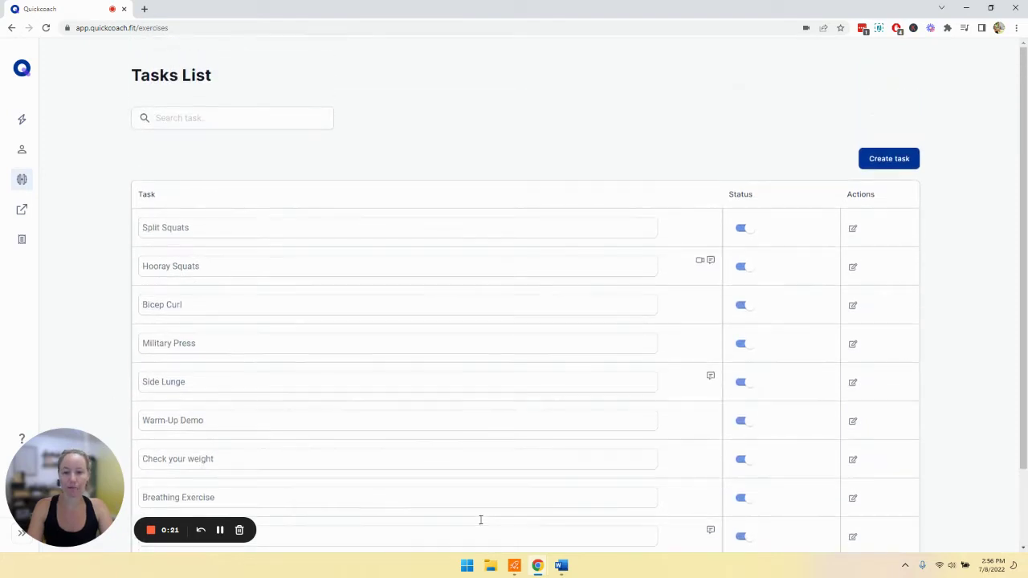
Filter the tasks for 'squat', then clear the search text.
click(214, 118)
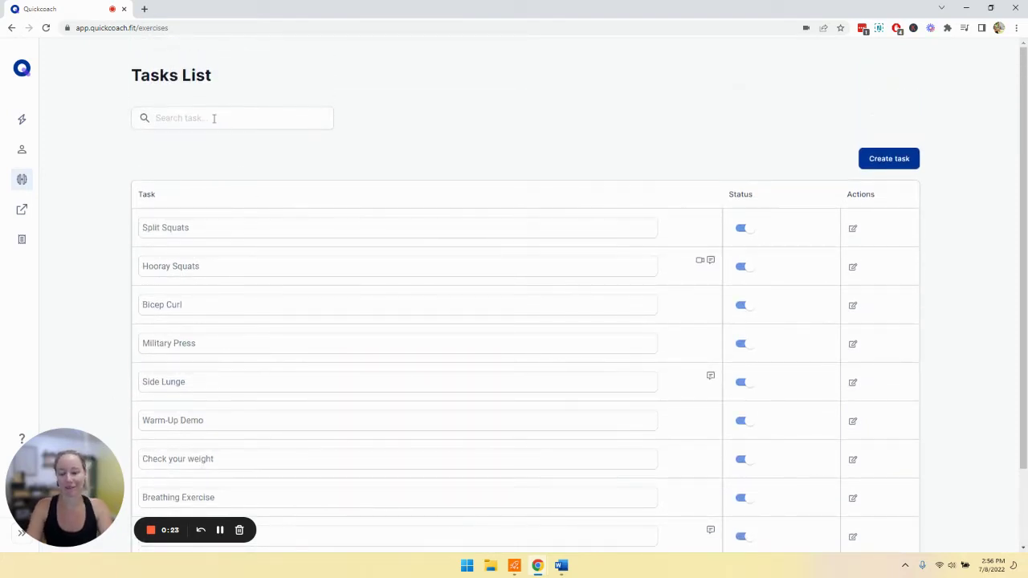
text(squat)
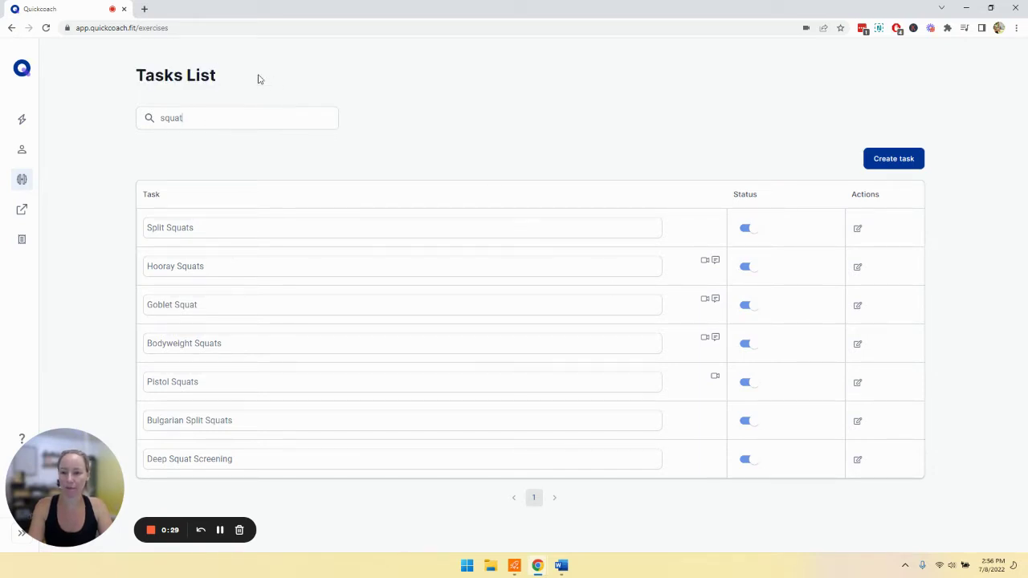
key(BackSpace)
key(BackSpace)
key(BackSpace)
key(BackSpace)
key(BackSpace)
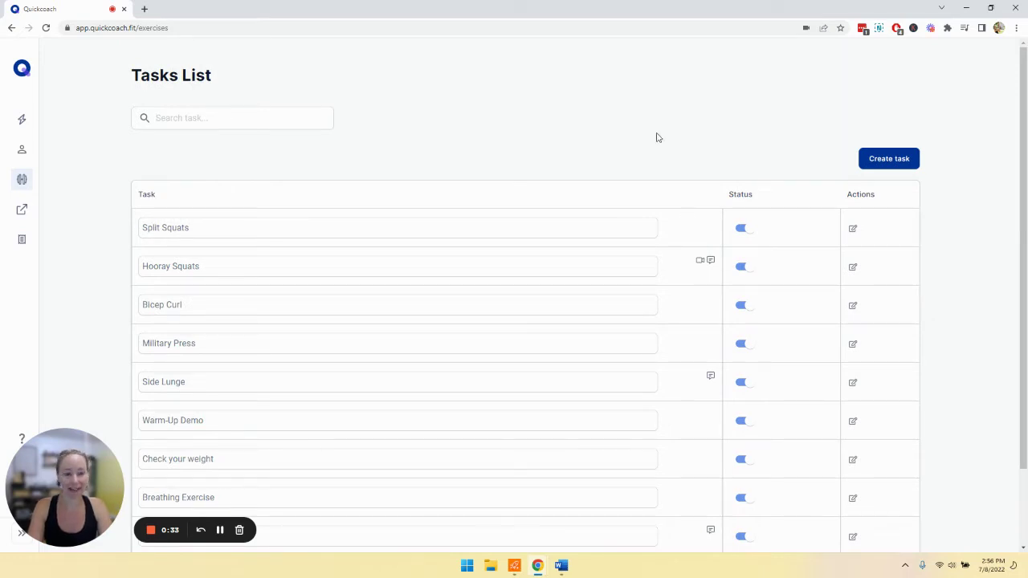
Create a new task named 'Call your mom'.
click(888, 158)
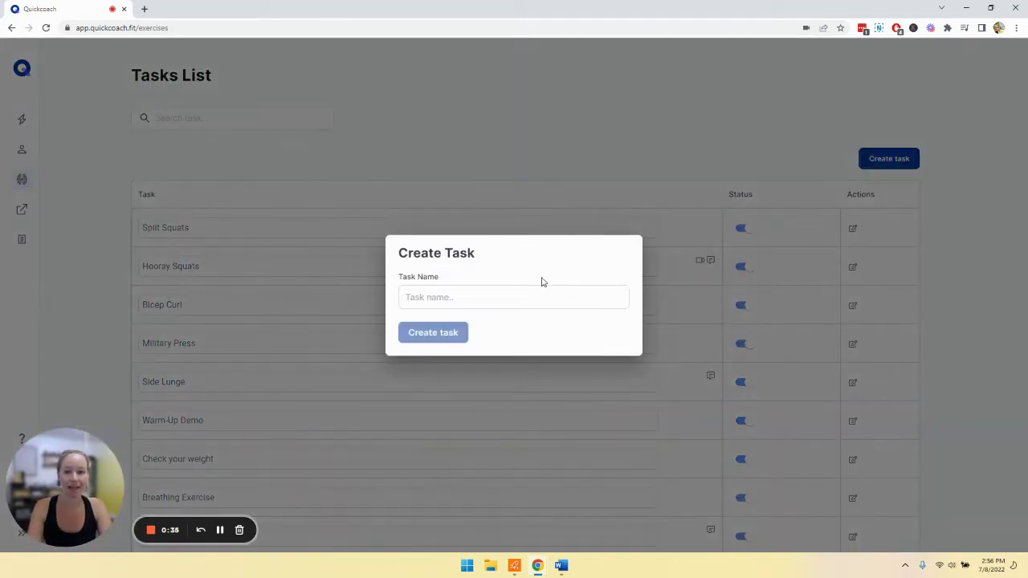
click(507, 295)
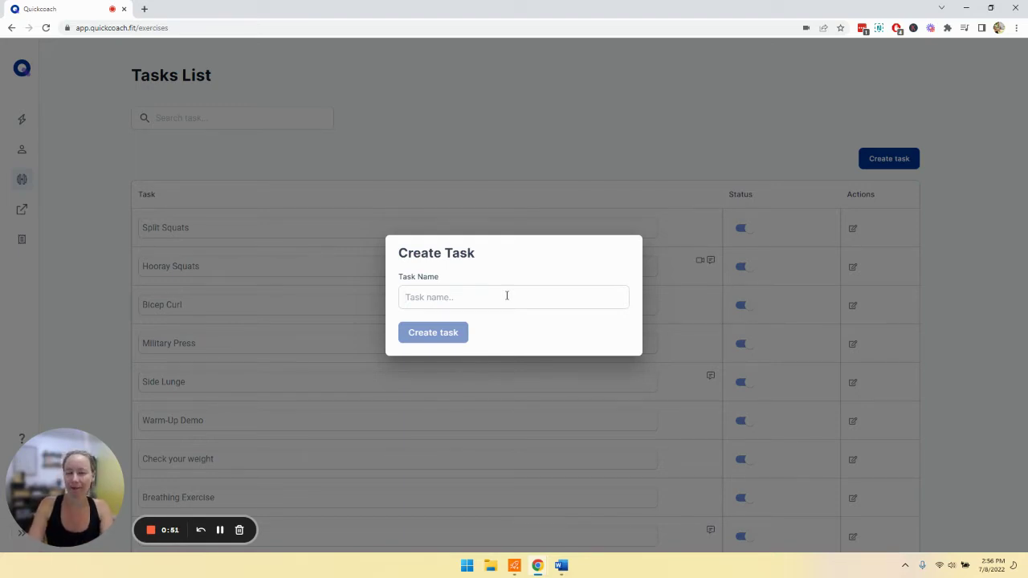
text(Call your mom)
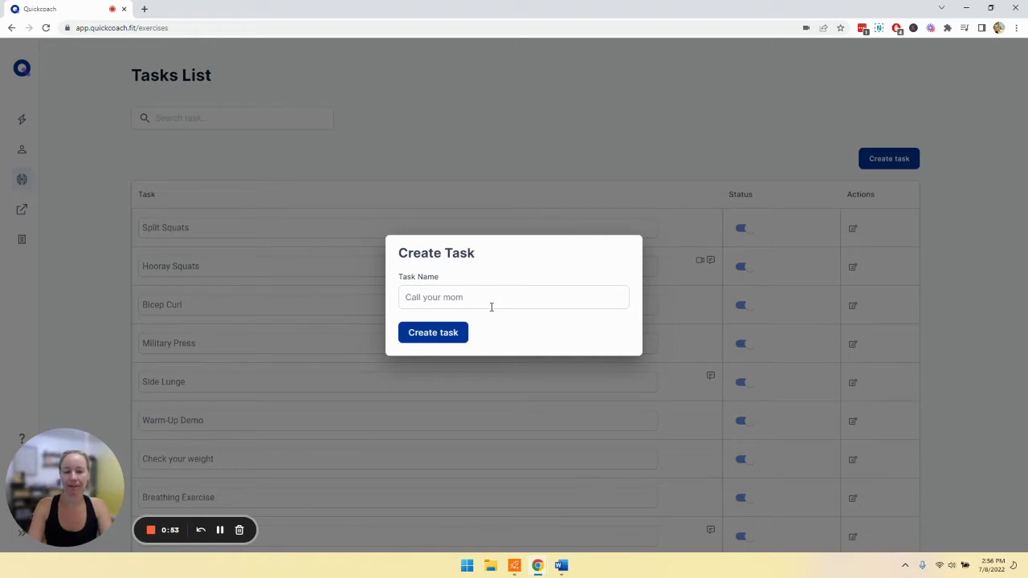
click(445, 334)
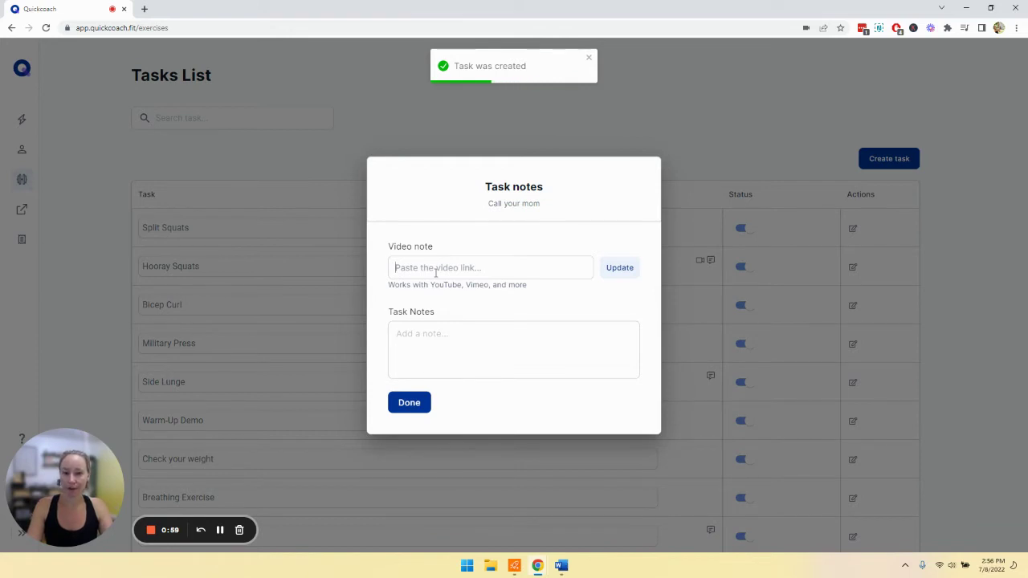
Attach the pasted YouTube video and the note 'Tell her you love her. <3', then save.
text(https://youtu.be/0iAzMRKFX3c)
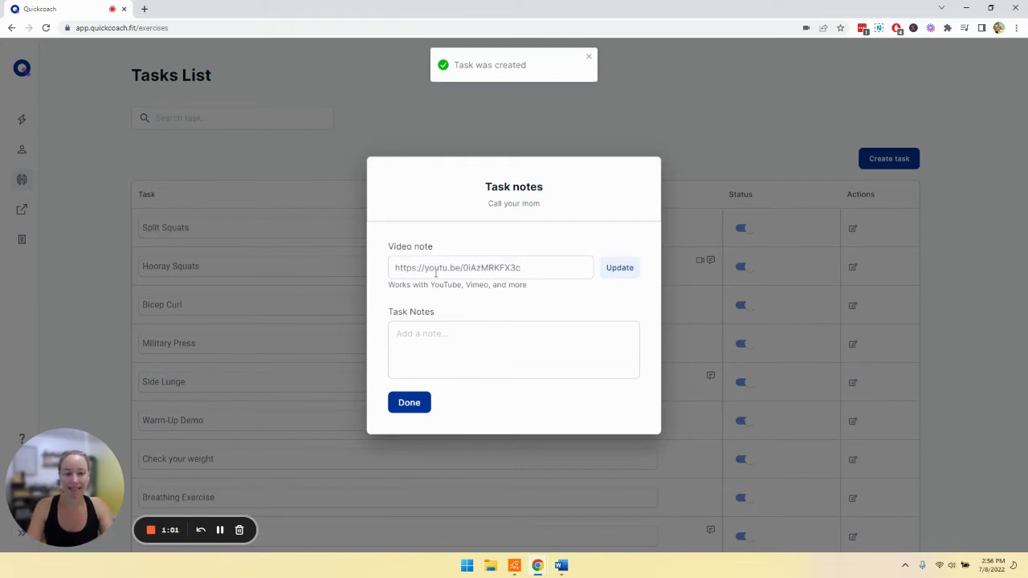
click(632, 269)
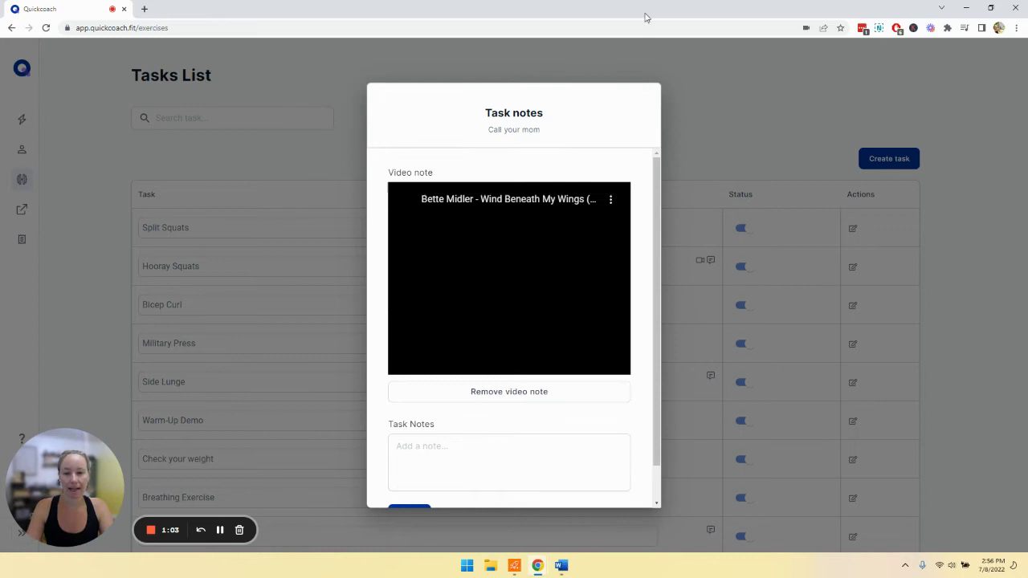
scroll(458, 345, down, 1)
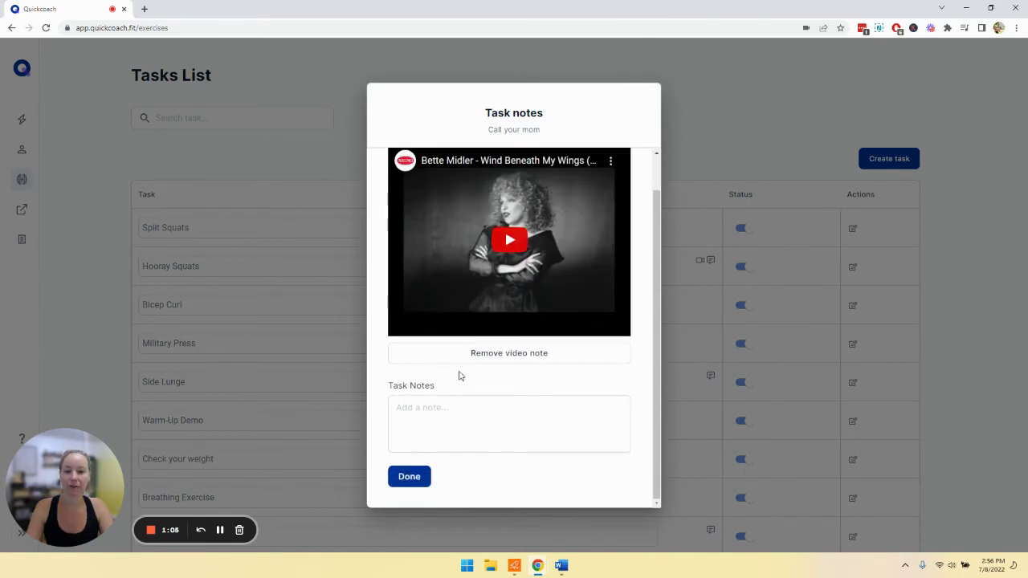
click(464, 432)
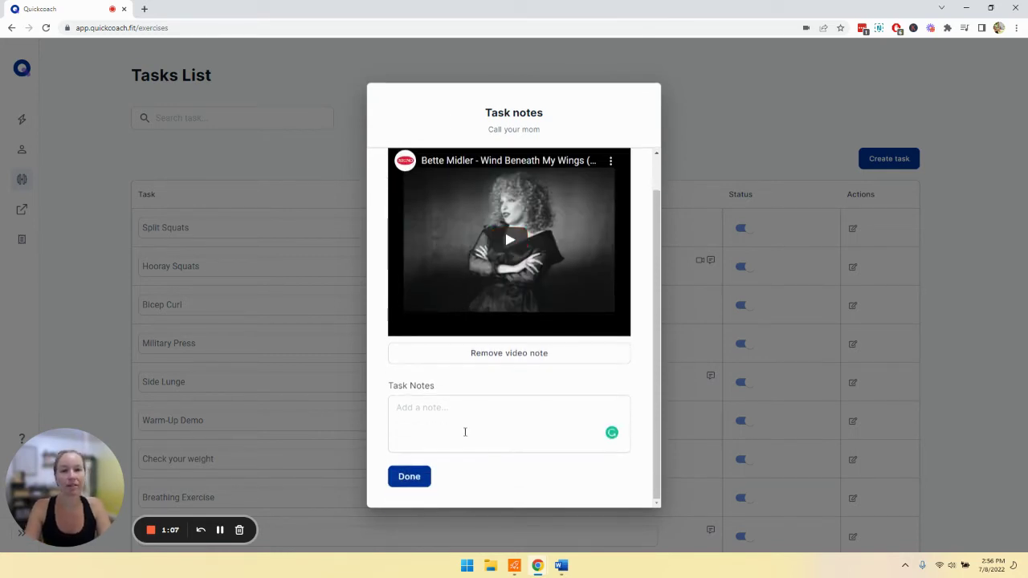
text(Tell he)
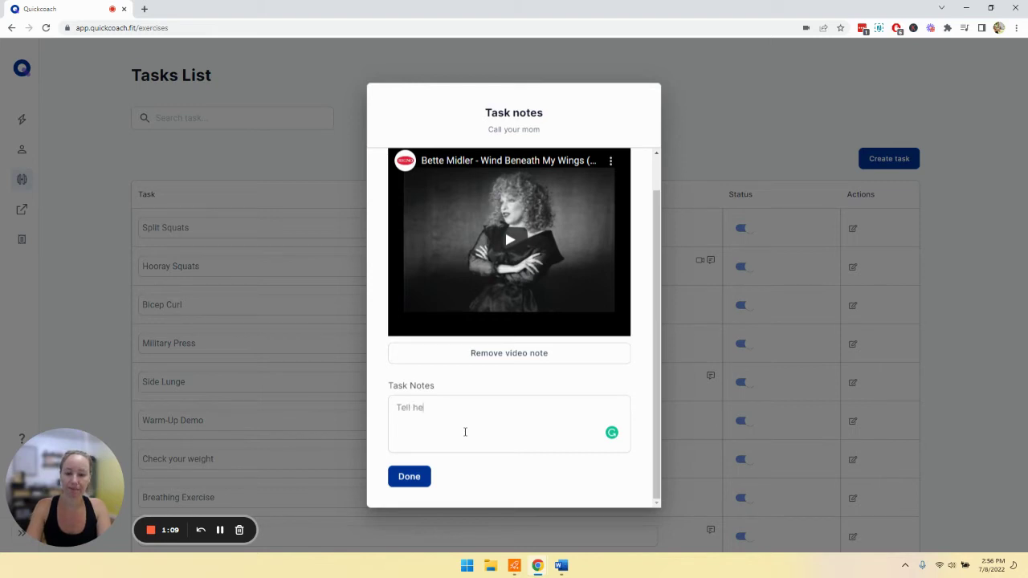
text(r you love her. <3)
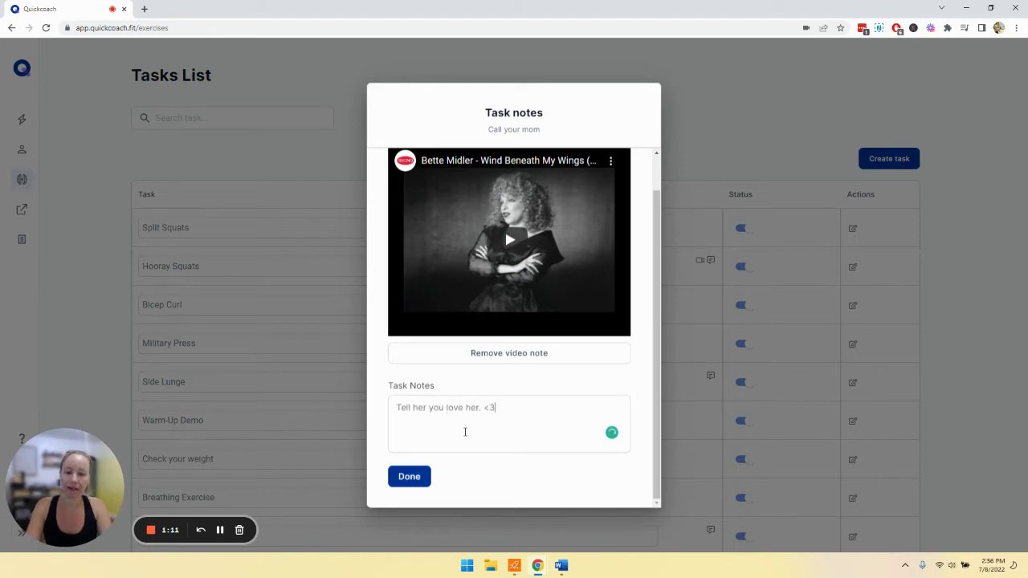
click(409, 477)
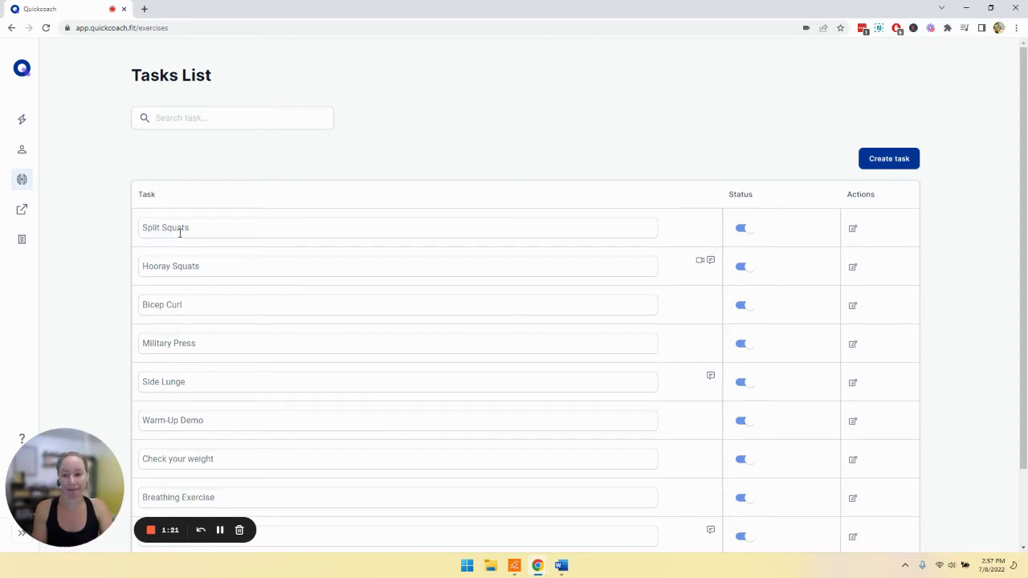
Replace the Split Squats task name with 'New name for split squats'.
drag(190, 228, 104, 228)
key(BackSpace)
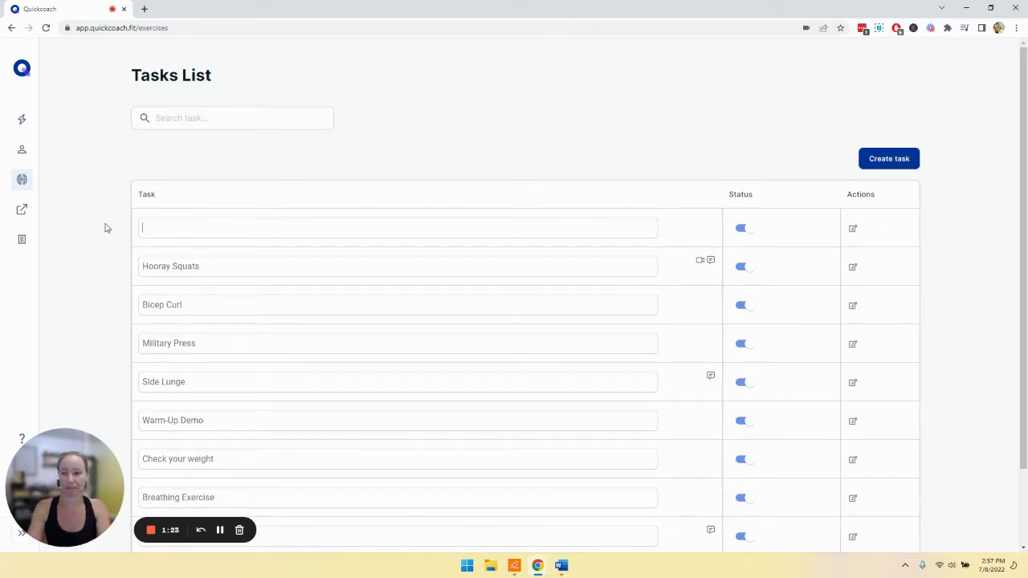
text(New name for split squats)
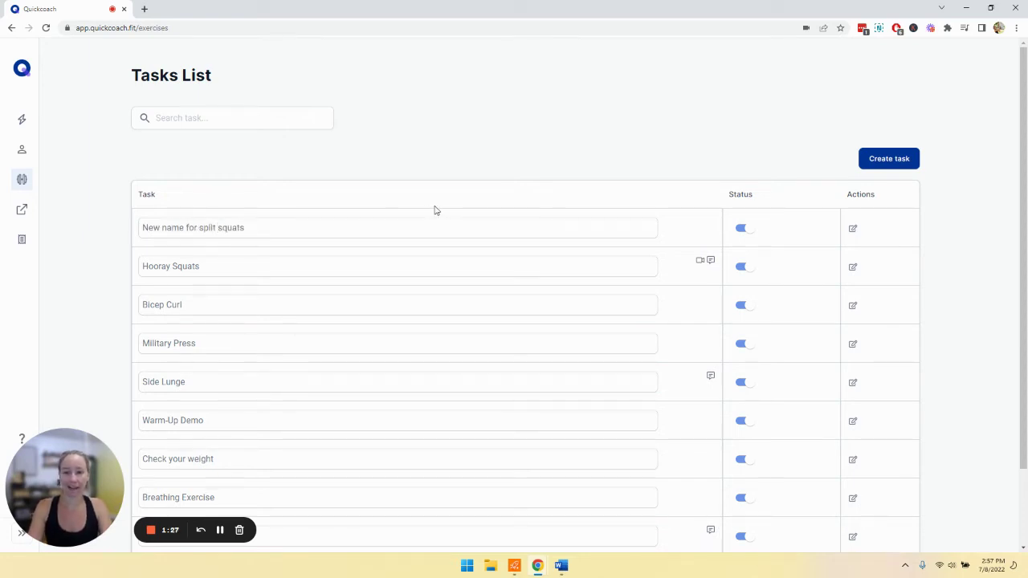
click(853, 233)
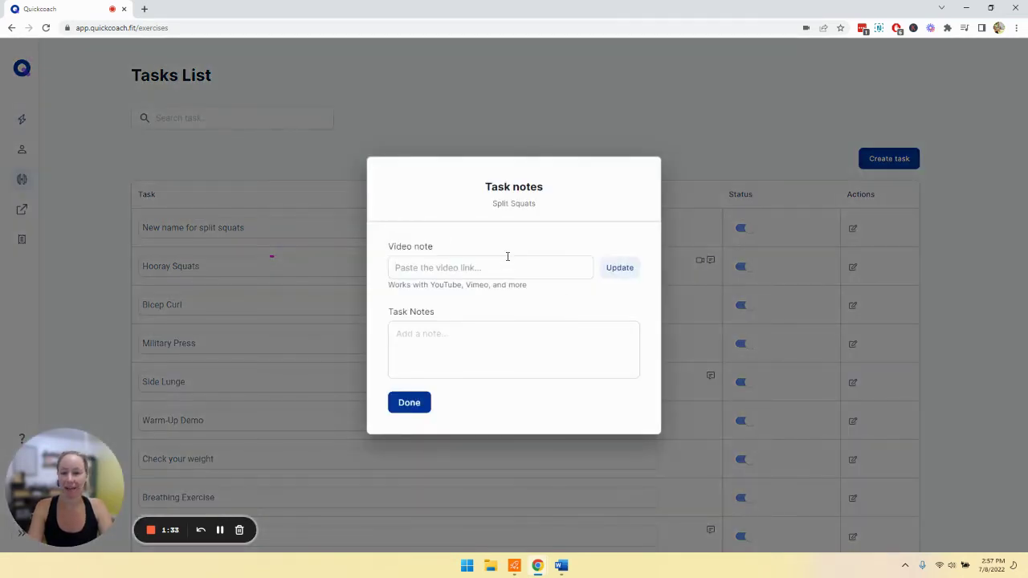
click(473, 351)
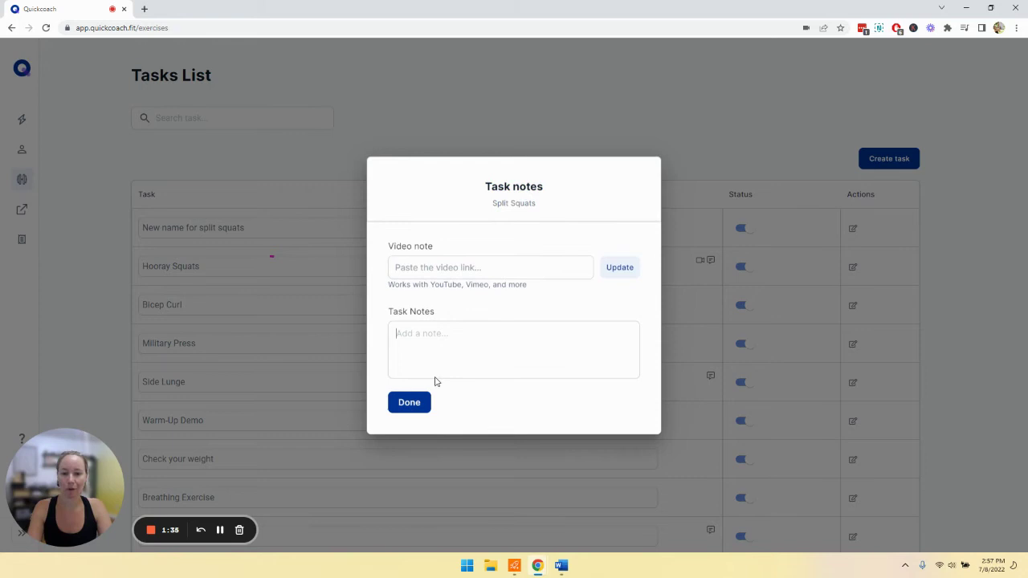
click(409, 402)
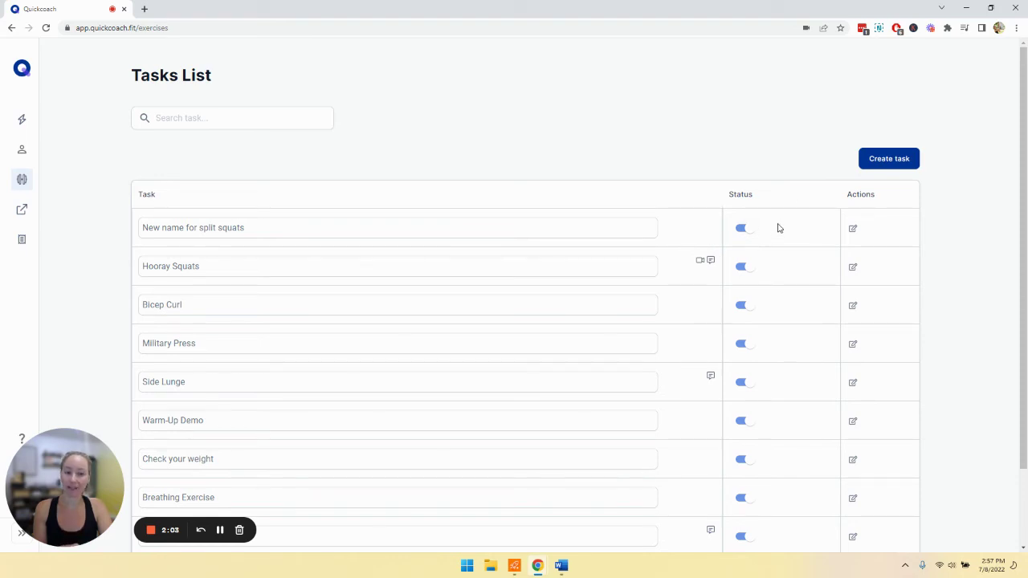
click(742, 232)
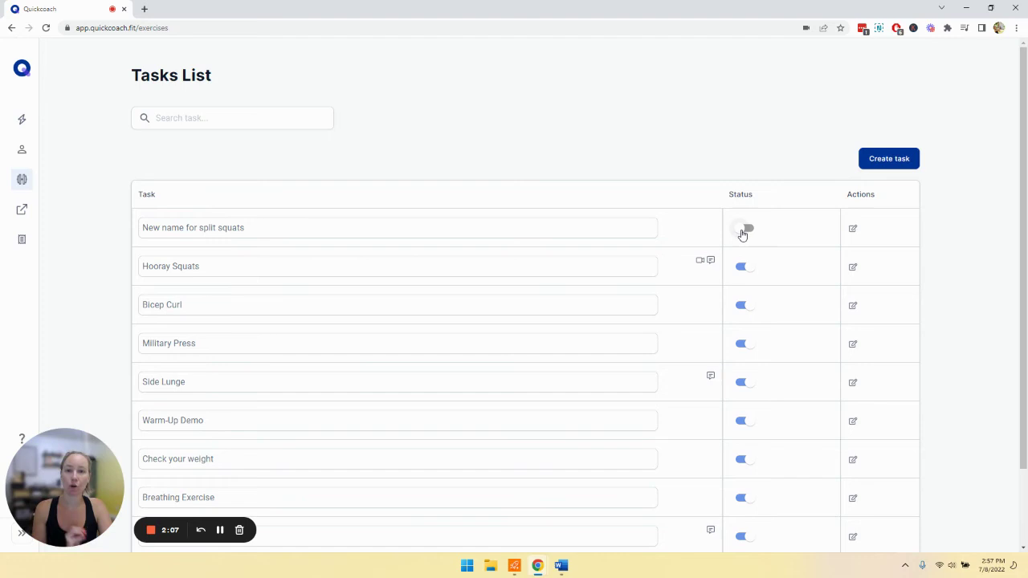
click(742, 232)
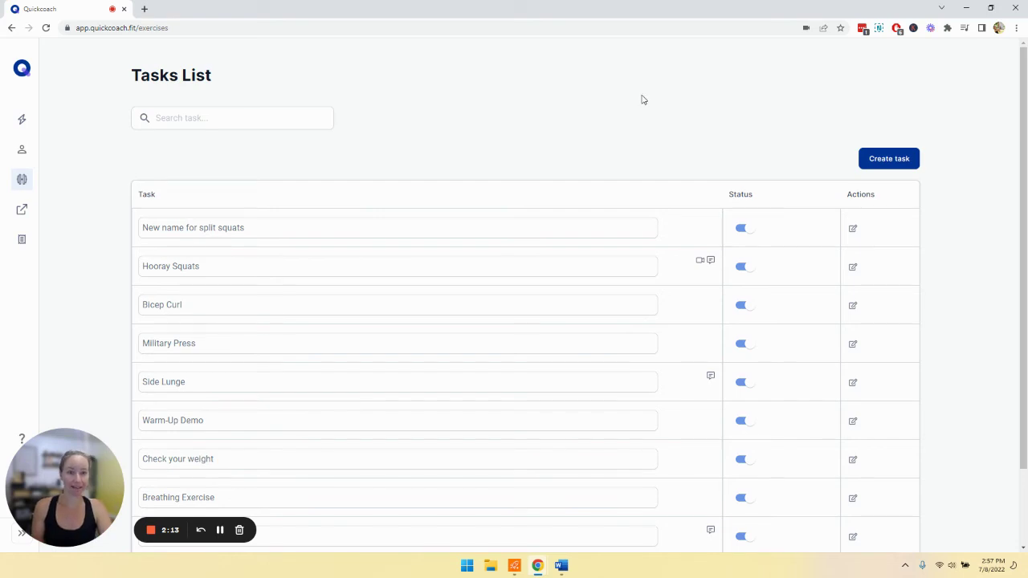
click(742, 231)
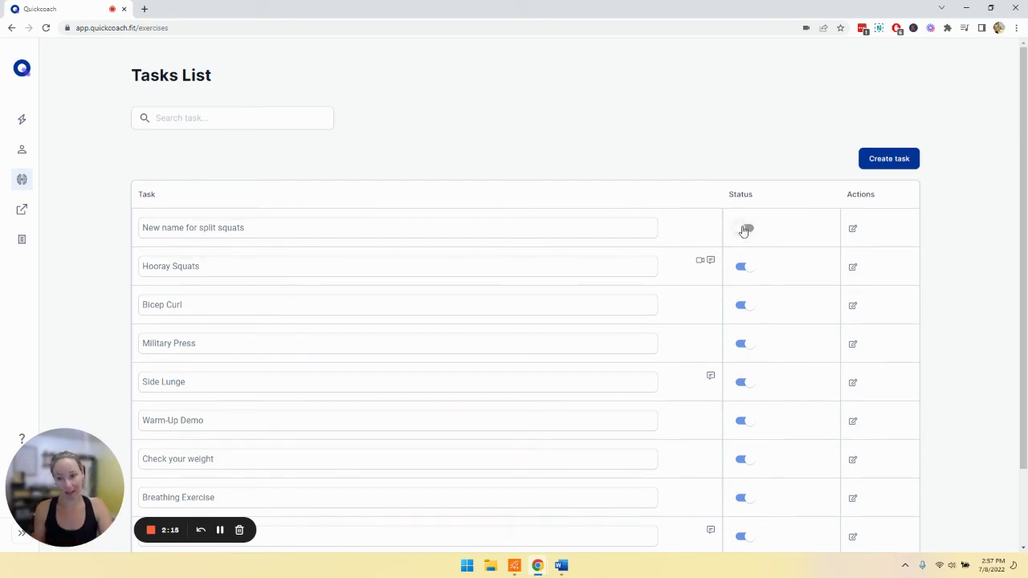
click(741, 231)
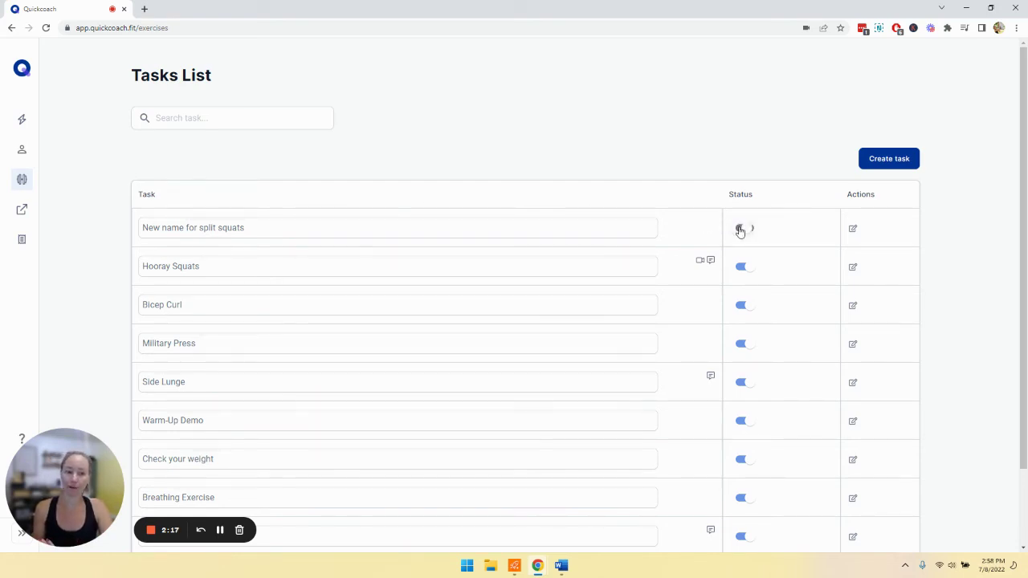
Rename the first task to 'Change the name of the task' and confirm in its notes.
drag(342, 225, 3, 223)
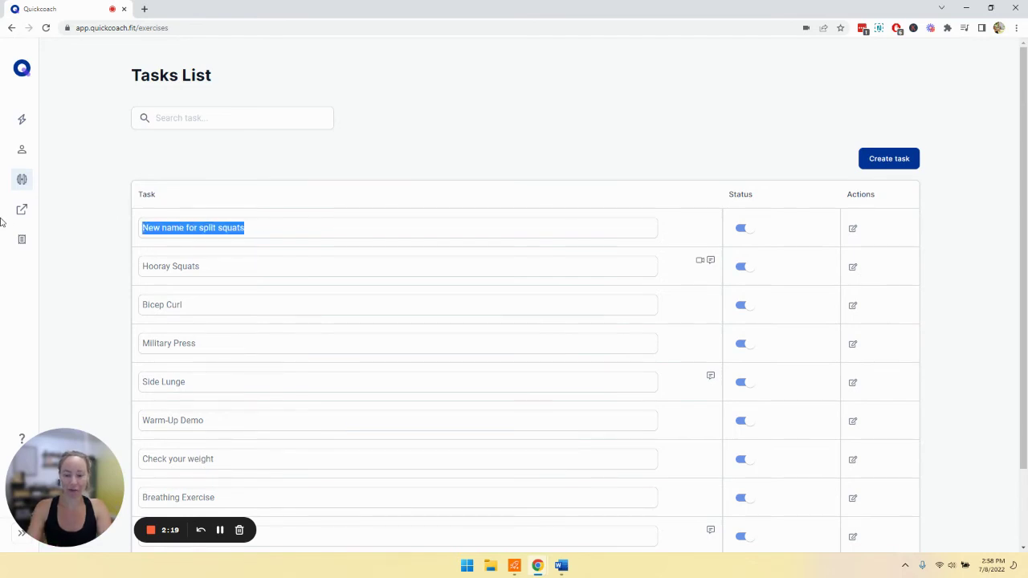
text(Change the name )
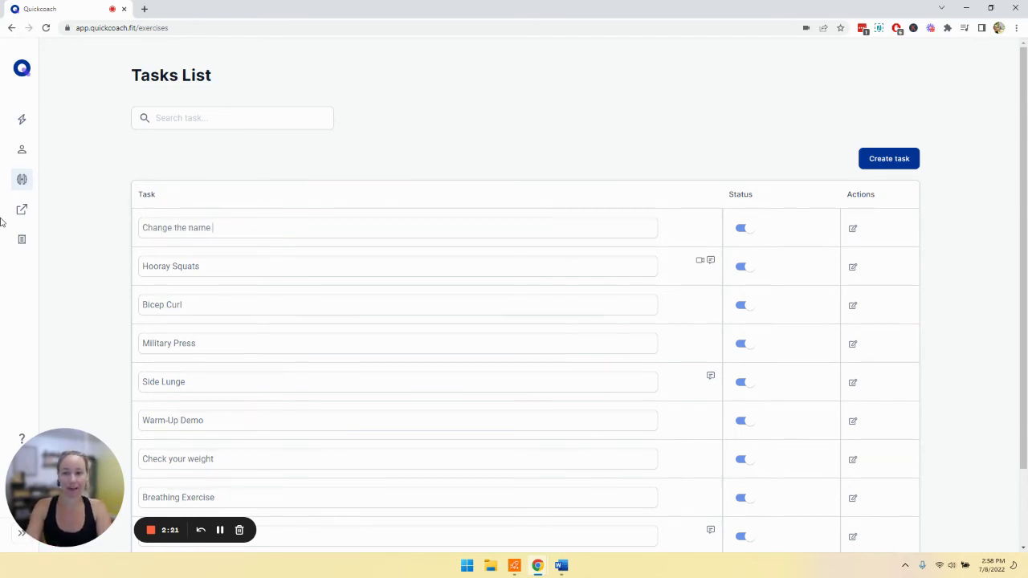
text(of the task)
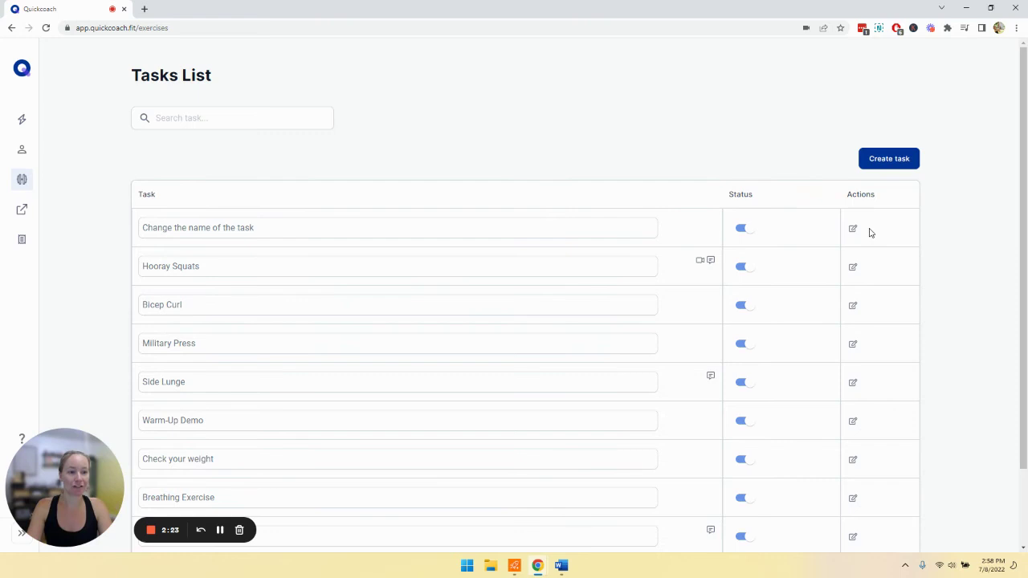
click(853, 229)
click(409, 403)
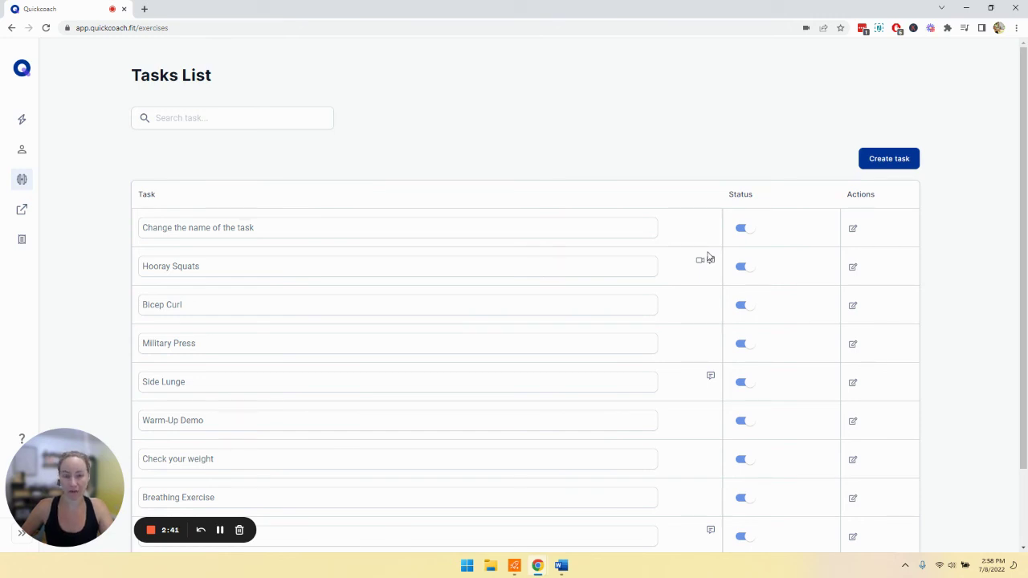
scroll(672, 155, down, 2)
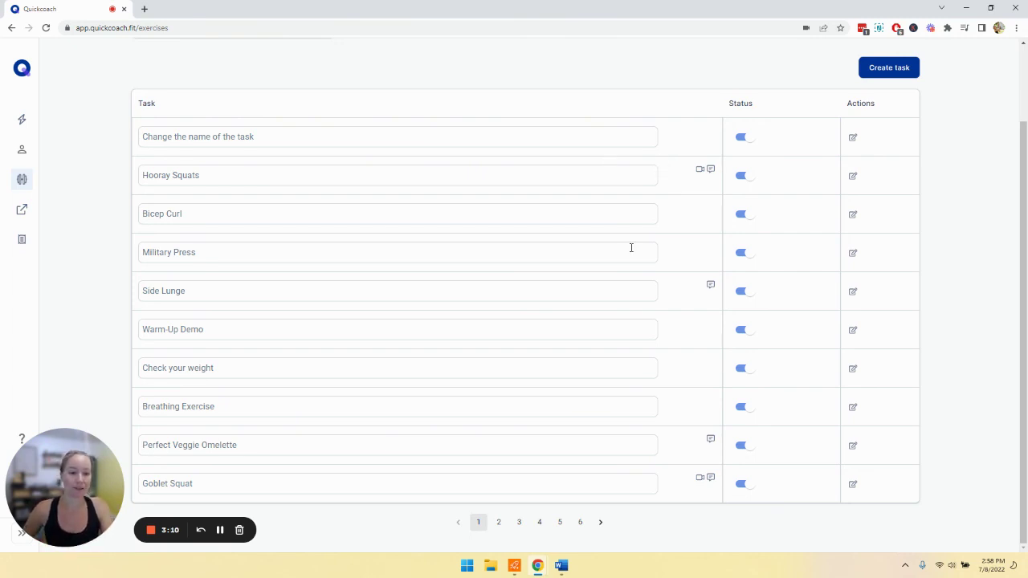
scroll(626, 244, up, 2)
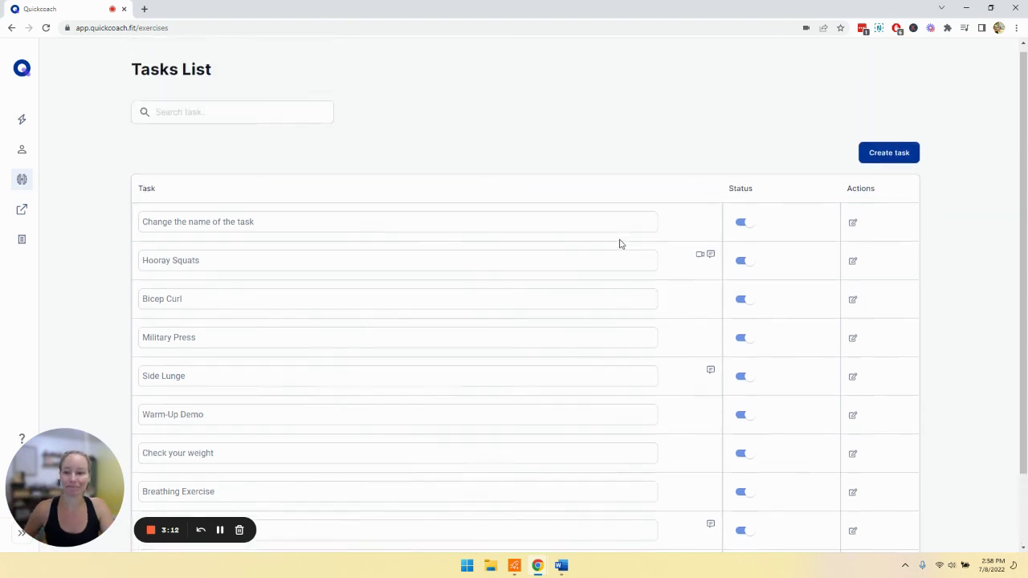